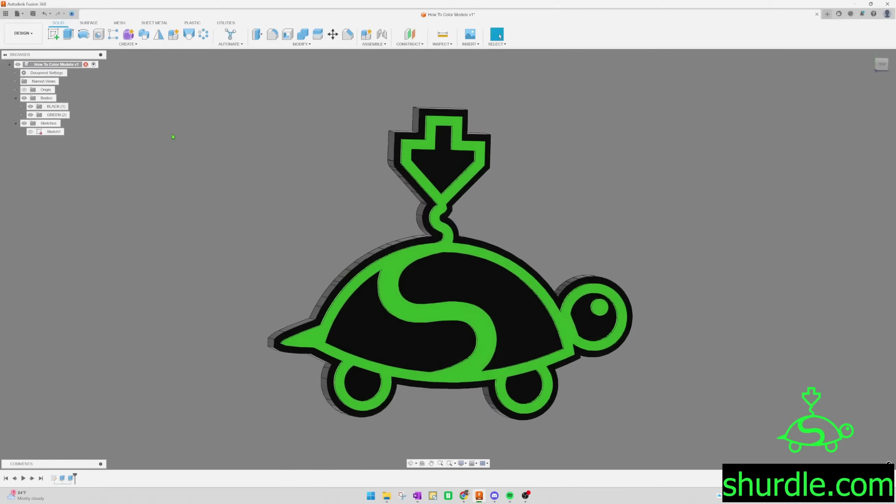
# - Switch to the Render workspace and frame the whole turtle model in a straight-on front view
pyautogui.click(23, 34)
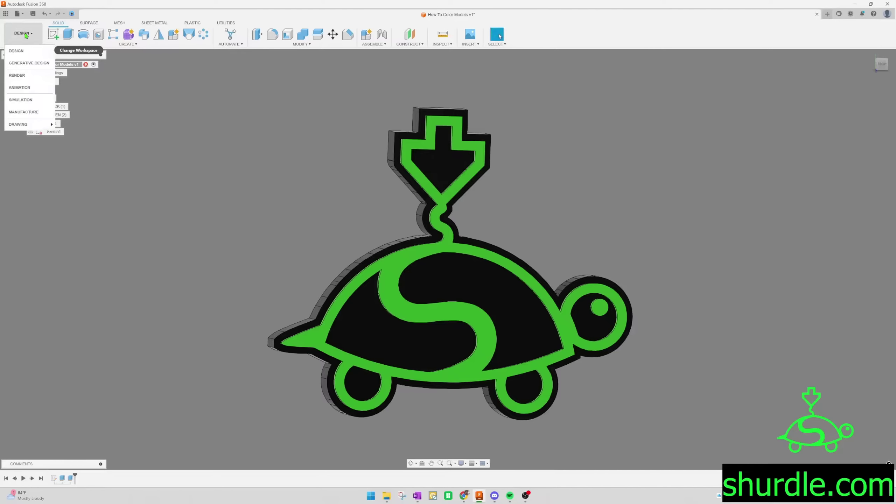
pyautogui.click(24, 79)
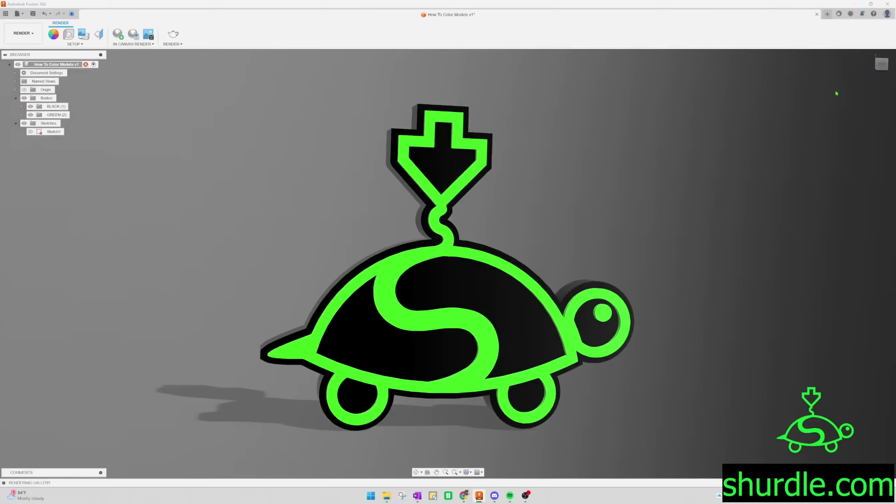
pyautogui.keyDown('shift'); pyautogui.moveTo(550, 222); pyautogui.dragTo(590, 213, button='middle'); pyautogui.keyUp('shift')
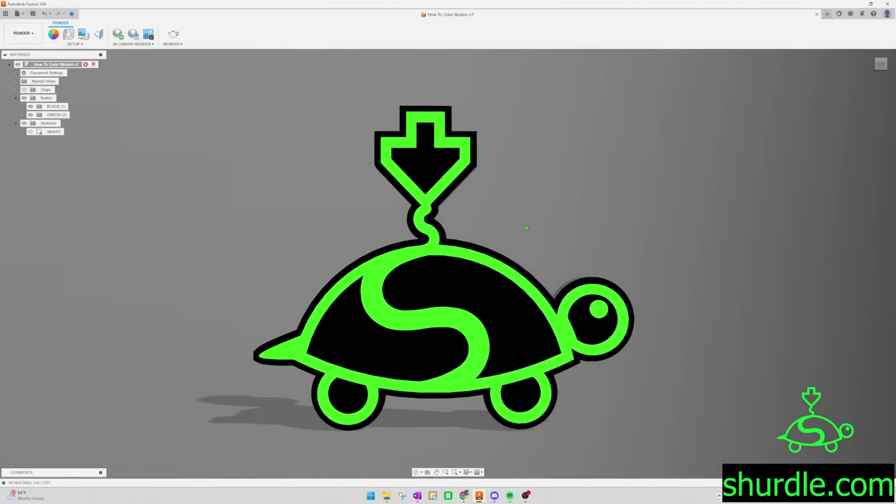
pyautogui.scroll(-3, 509, 215)
pyautogui.scroll(2, 520, 219)
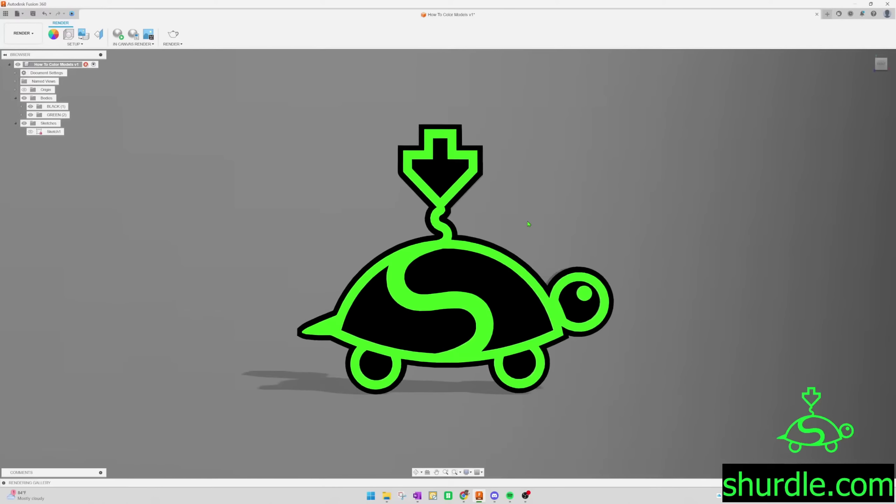
pyautogui.scroll(3, 525, 226)
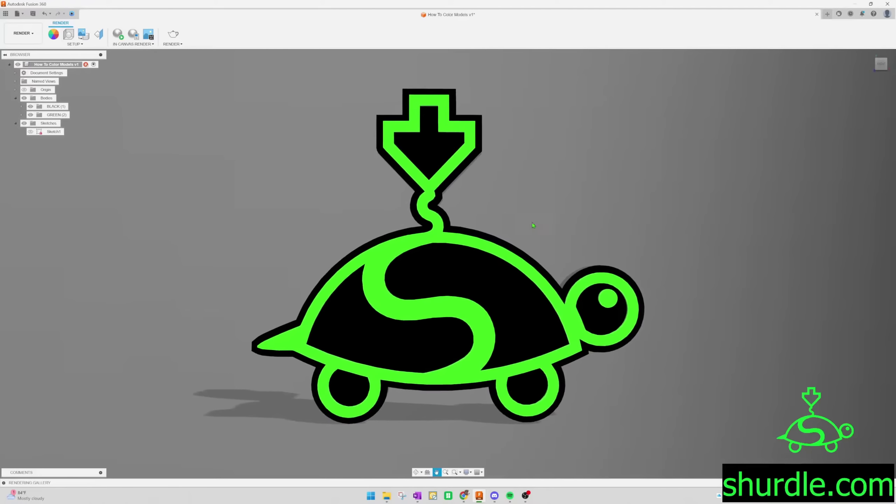
pyautogui.moveTo(531, 212); pyautogui.dragTo(537, 209, button='middle')
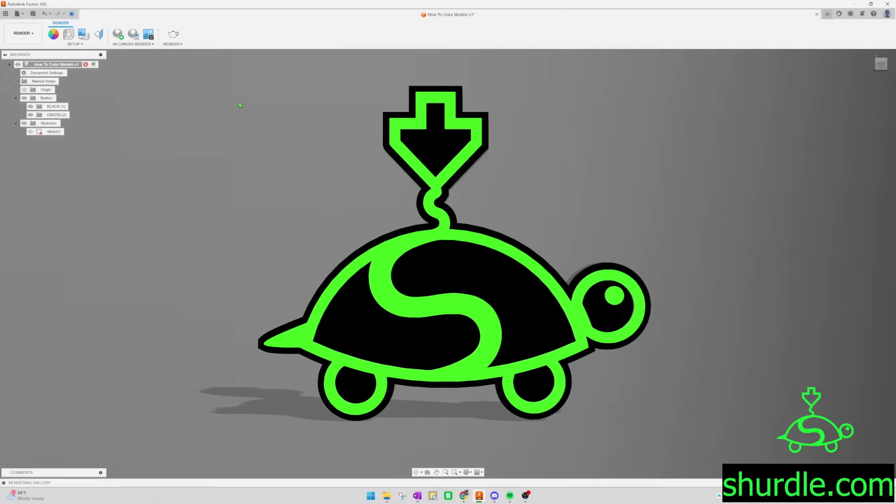
# - Capture an image at the current document window size and save it as a PNG named 1 in the Downloads folder
pyautogui.click(148, 33)
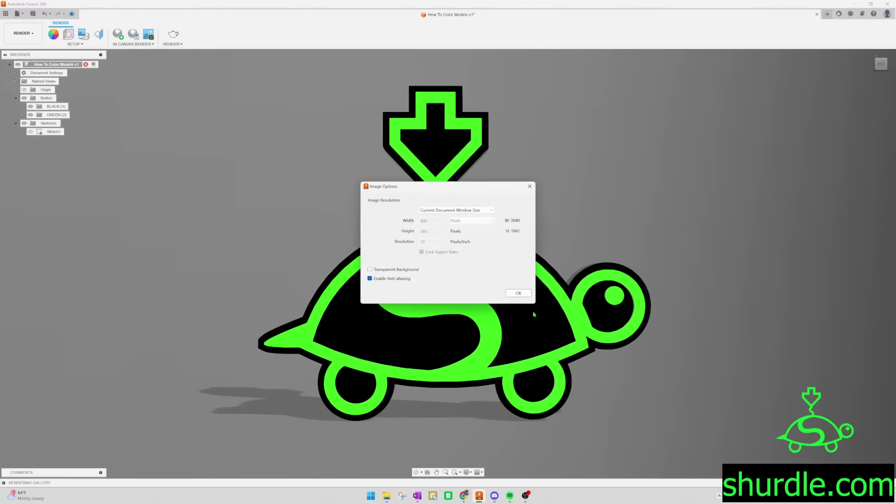
pyautogui.click(518, 293)
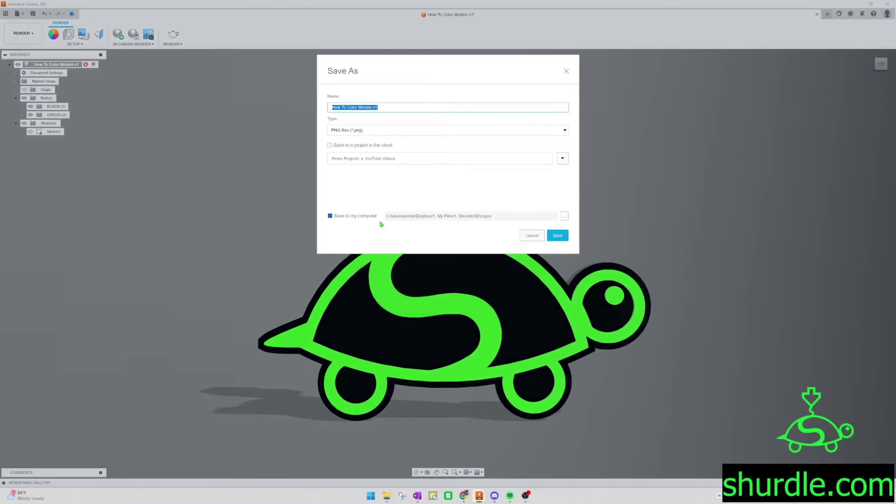
pyautogui.moveTo(385, 107); pyautogui.dragTo(316, 108)
pyautogui.press('BackSpace')
pyautogui.click(565, 216)
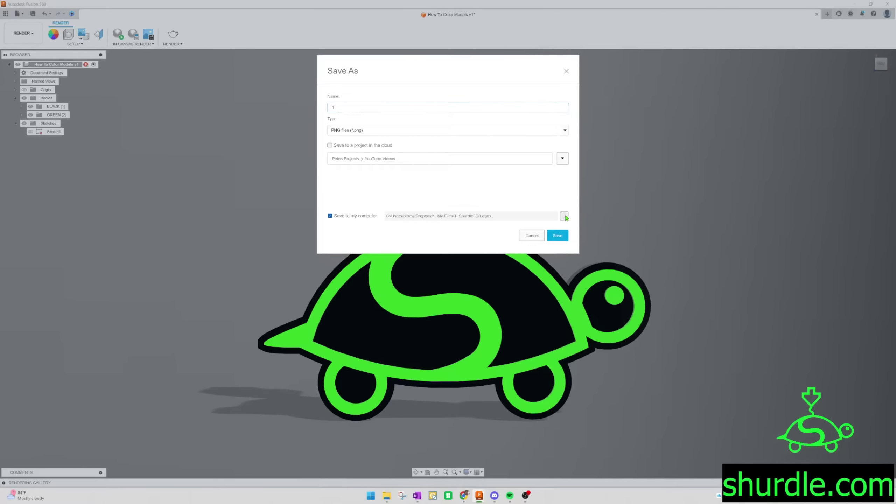
pyautogui.click(346, 216)
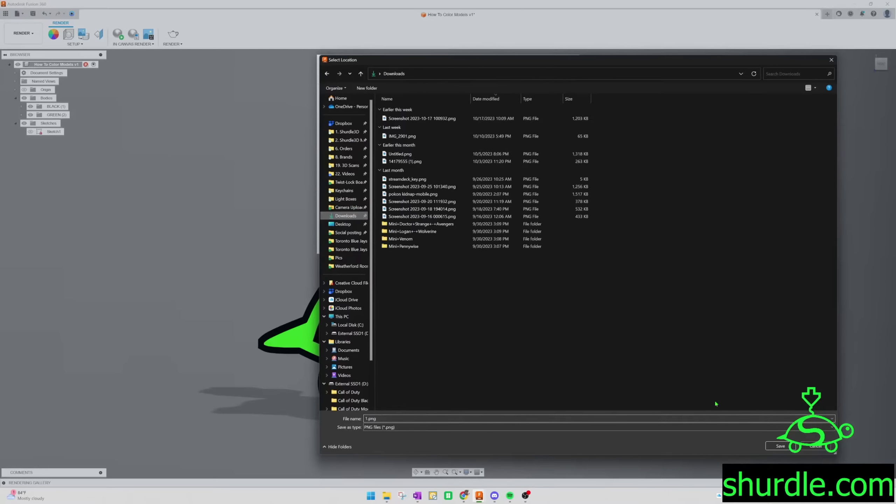
pyautogui.click(780, 447)
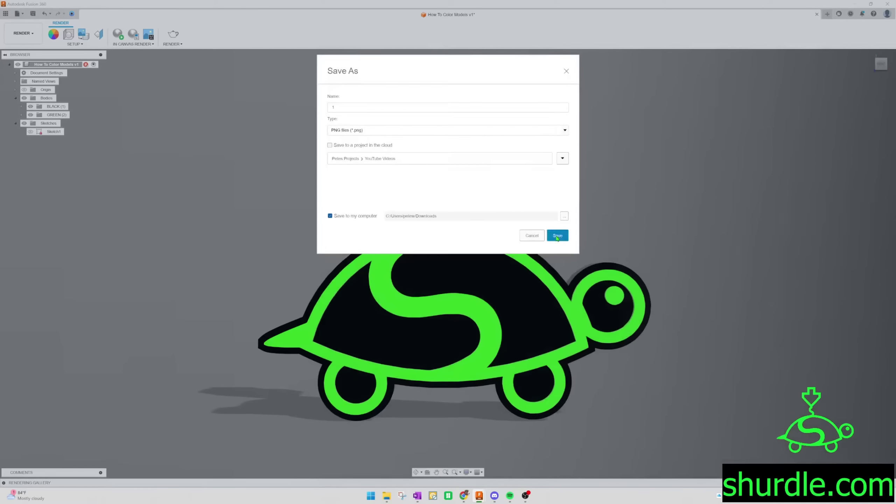
pyautogui.click(557, 236)
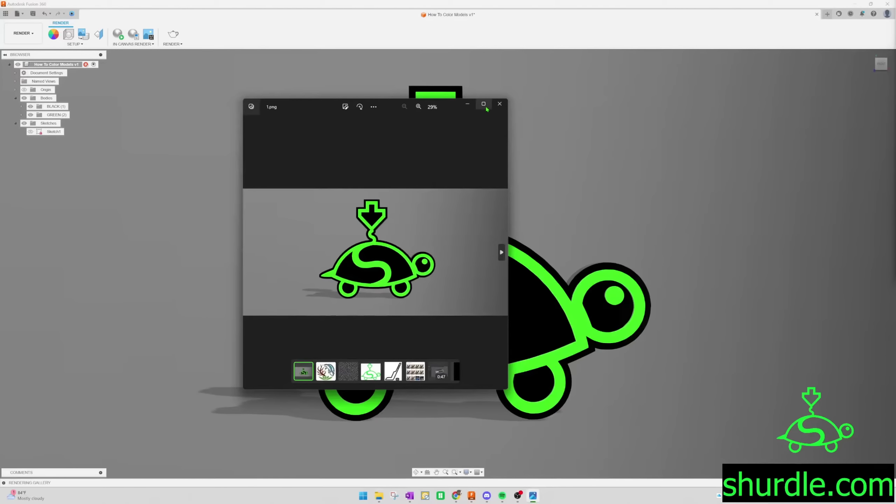
# - In the Photos app, crop 1.png to a square around the turtle, save it over the original file and close the viewer
pyautogui.click(485, 108)
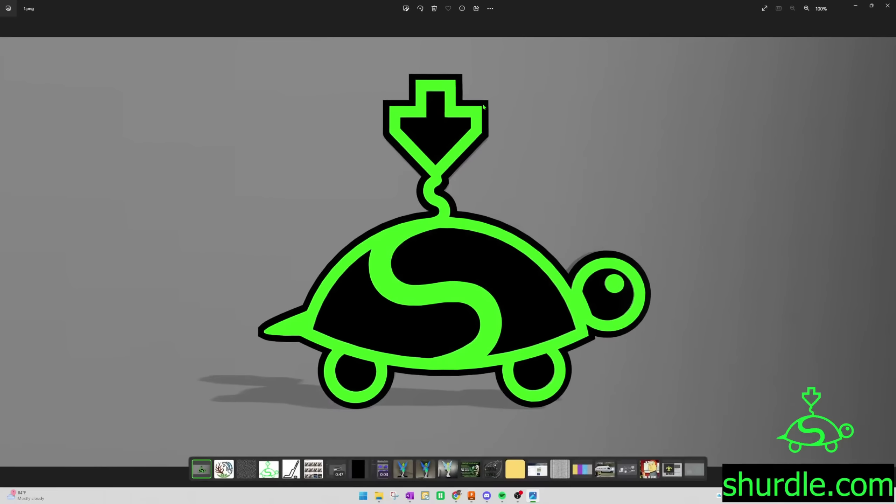
pyautogui.click(405, 9)
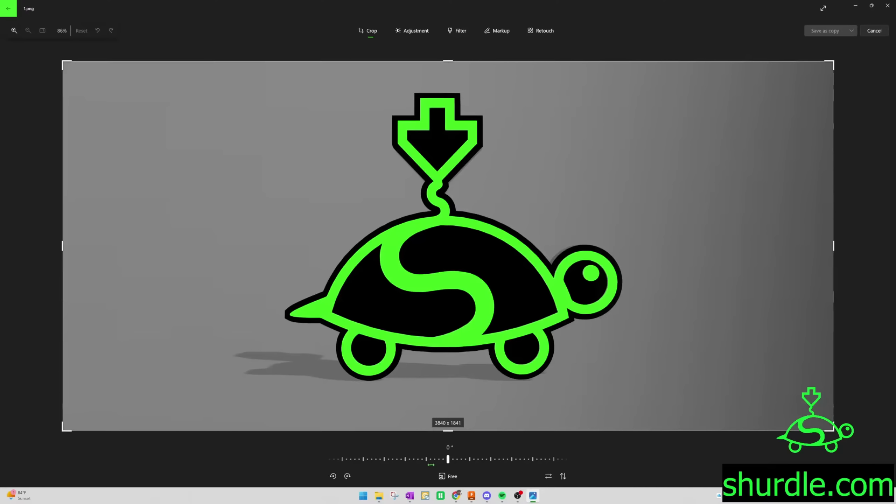
pyautogui.click(445, 477)
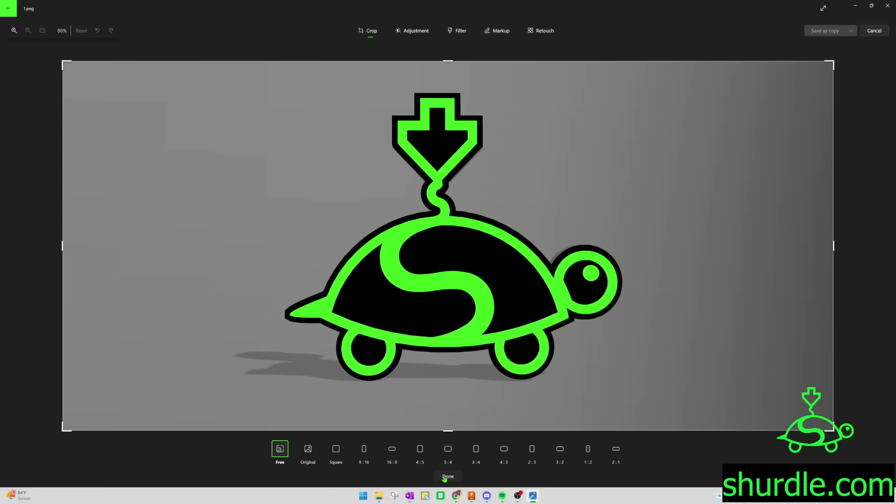
pyautogui.click(335, 449)
pyautogui.moveTo(420, 290)
pyautogui.mouseDown()
pyautogui.moveTo(407, 294)
pyautogui.moveTo(420, 289)
pyautogui.mouseUp()
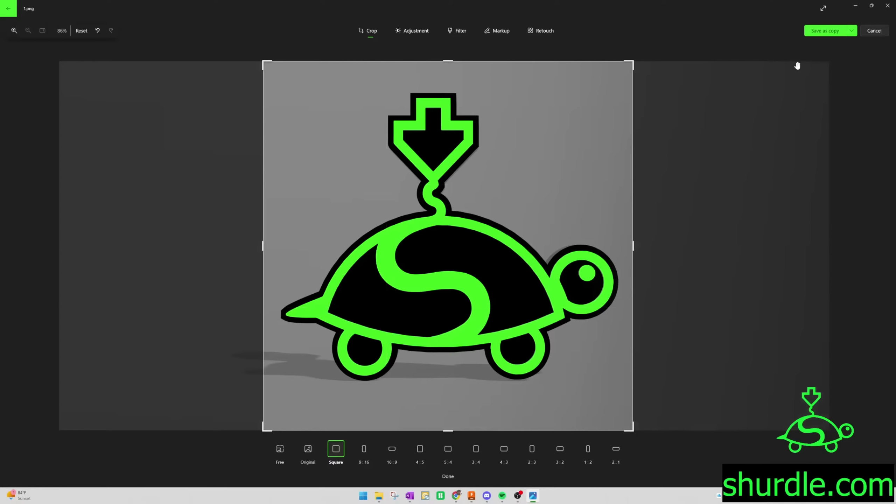
pyautogui.click(852, 31)
pyautogui.click(819, 44)
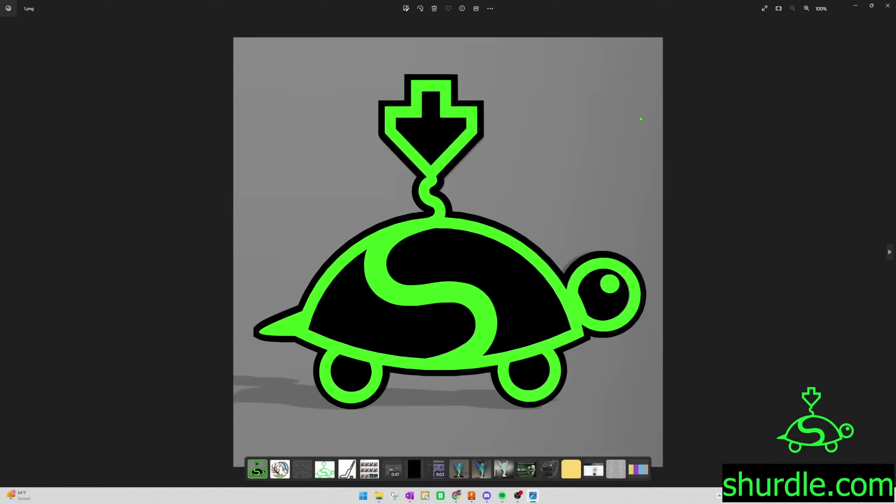
pyautogui.click(888, 6)
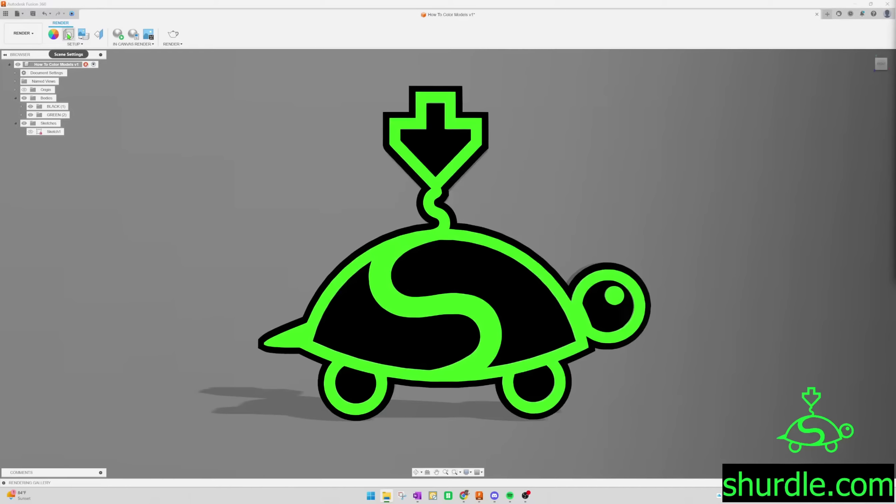
# - In the scene settings, rotate the environment lighting to about 19.9 degrees
pyautogui.click(69, 36)
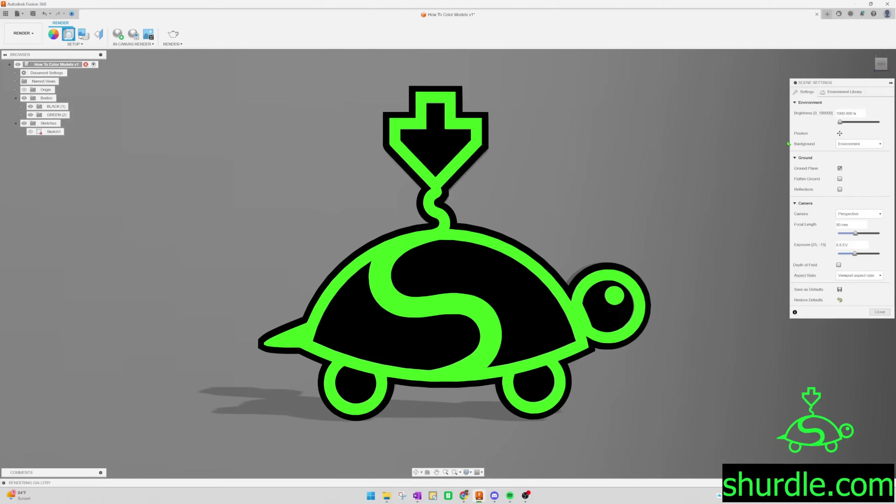
pyautogui.click(840, 134)
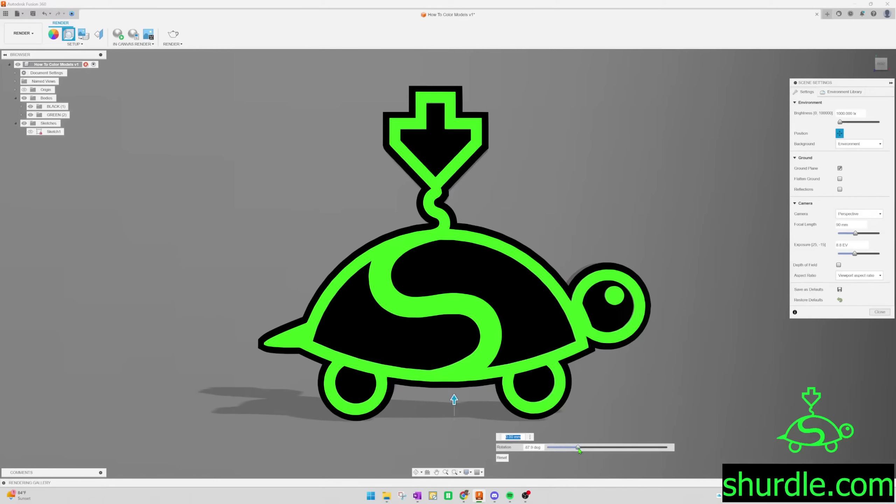
pyautogui.moveTo(578, 448); pyautogui.dragTo(615, 442)
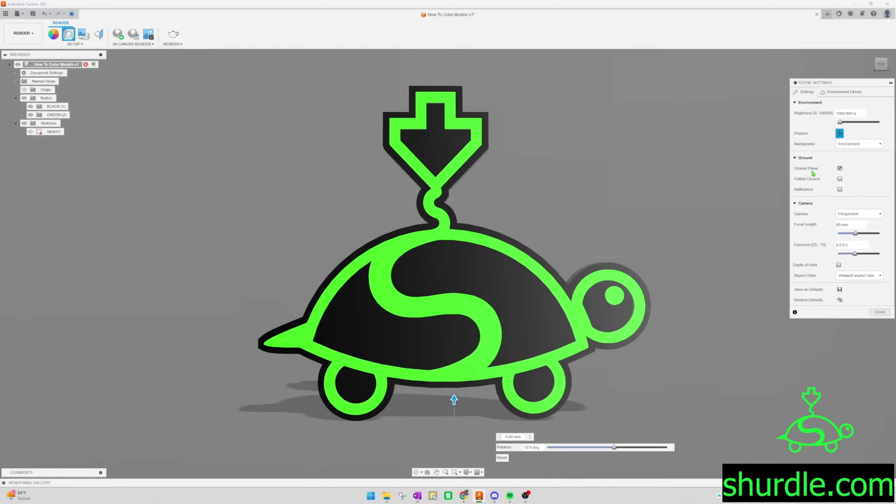
# - Enable ground reflections with a roughness of 0.3 and close the scene settings
pyautogui.click(840, 190)
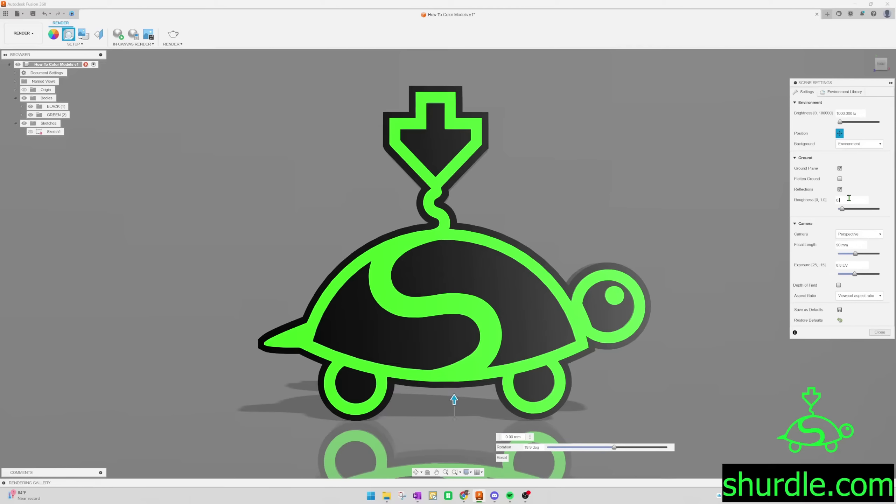
pyautogui.press('BackSpace')
pyautogui.write('3')
pyautogui.click(879, 332)
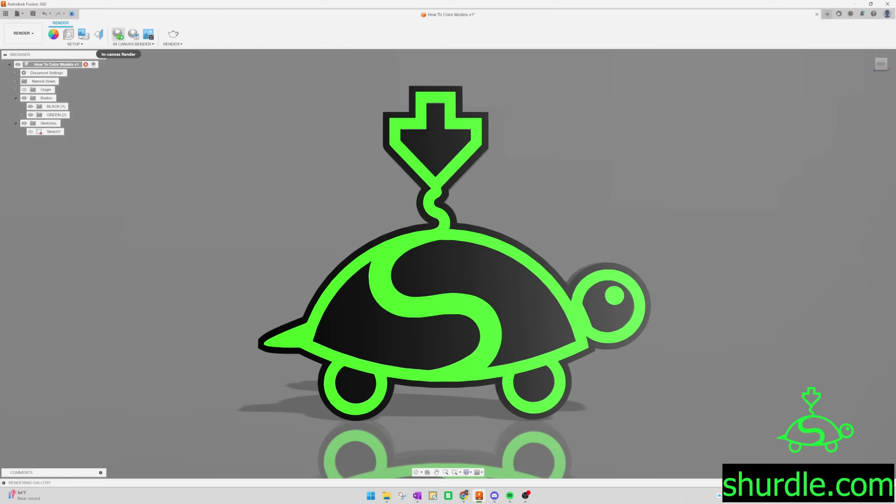
# - Start the in-canvas render and inspect the green plastic appearance's colour, roughness, reflectance and translucency settings without changing them
pyautogui.click(118, 36)
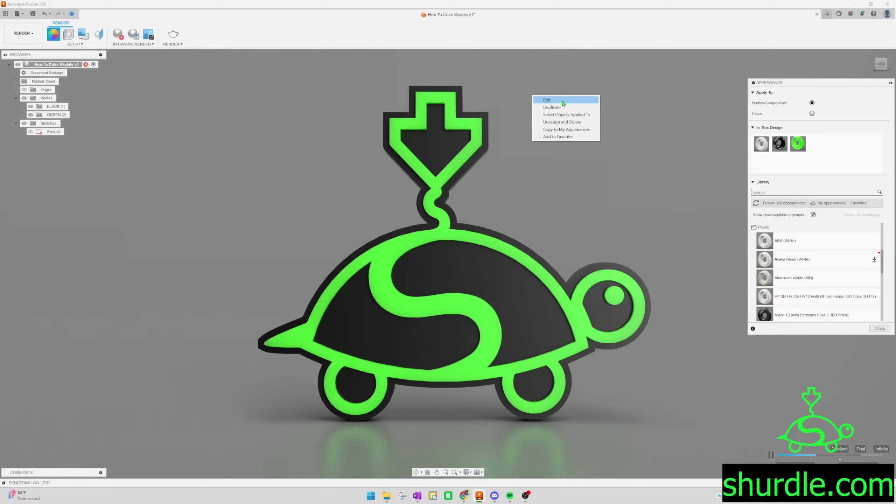
pyautogui.click(563, 101)
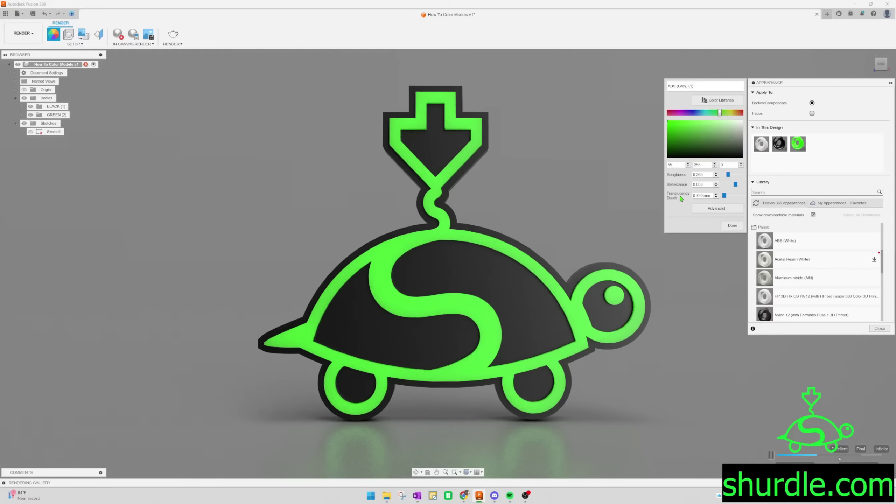
pyautogui.click(733, 226)
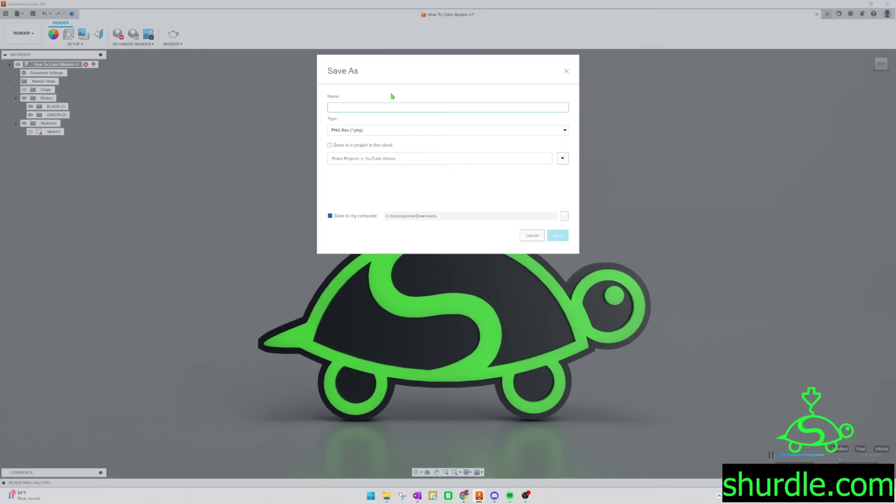
# - Save the rendered image to the computer as a PNG named How To Render 1
pyautogui.write('How To Render 1')
pyautogui.click(558, 236)
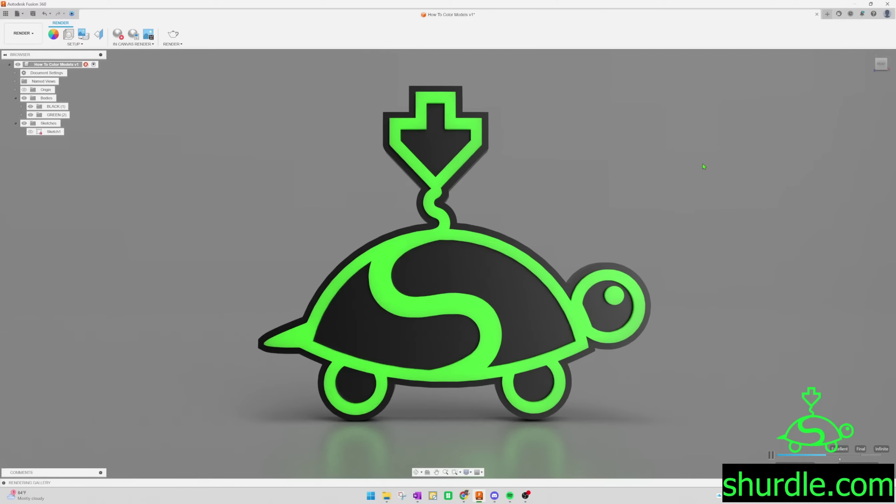
# - Turn the turtle to an angled view and rotate the environment lighting to about -62 degrees
pyautogui.click(878, 66)
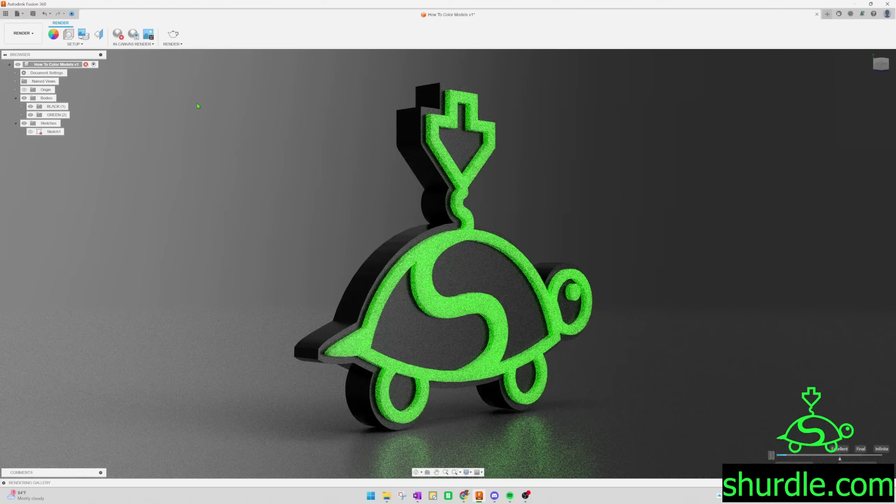
pyautogui.click(69, 34)
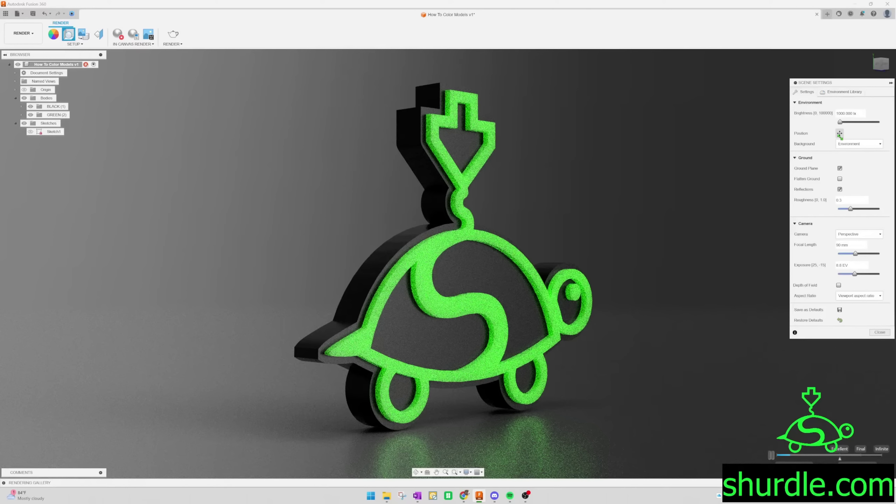
pyautogui.click(840, 134)
pyautogui.moveTo(625, 447)
pyautogui.mouseDown()
pyautogui.moveTo(670, 447)
pyautogui.moveTo(613, 439)
pyautogui.mouseUp()
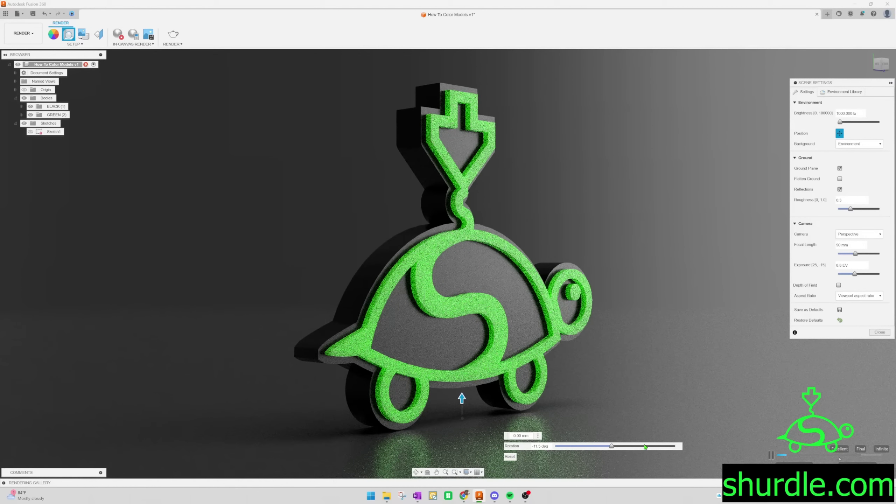
pyautogui.moveTo(645, 447); pyautogui.dragTo(595, 446)
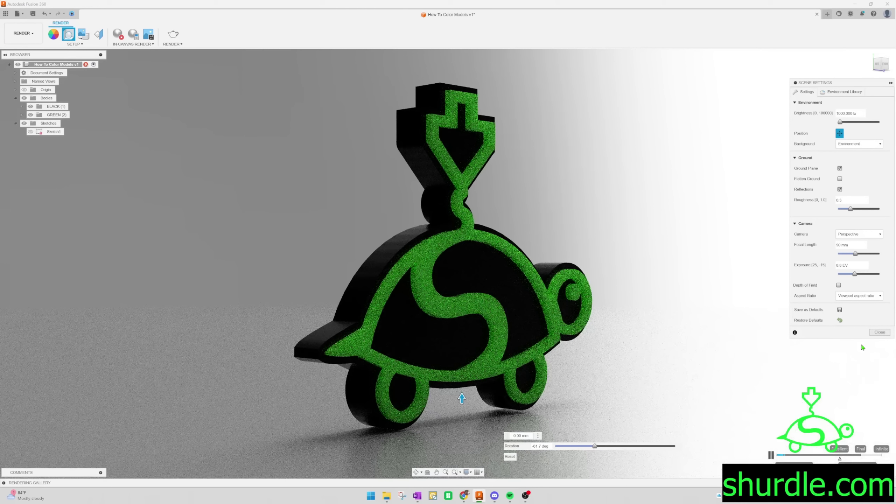
pyautogui.click(881, 333)
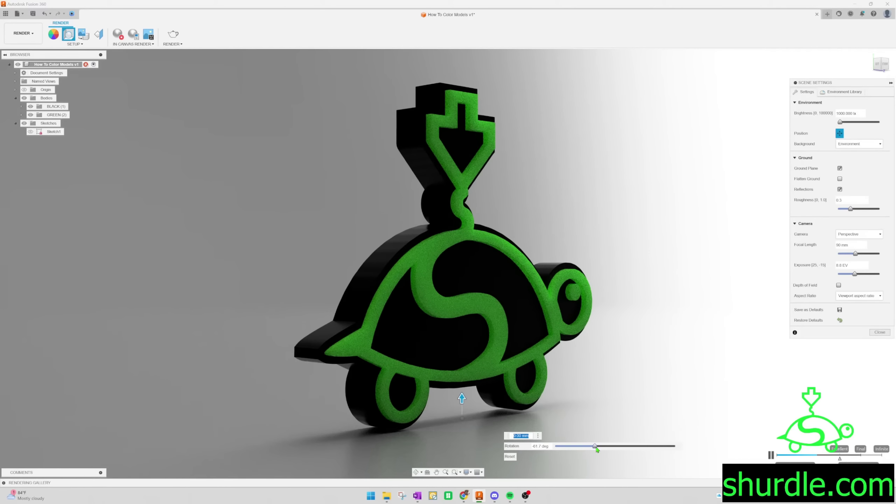
# - Set the environment lighting rotation to about 17 degrees and close the scene settings
pyautogui.moveTo(595, 449); pyautogui.dragTo(618, 448)
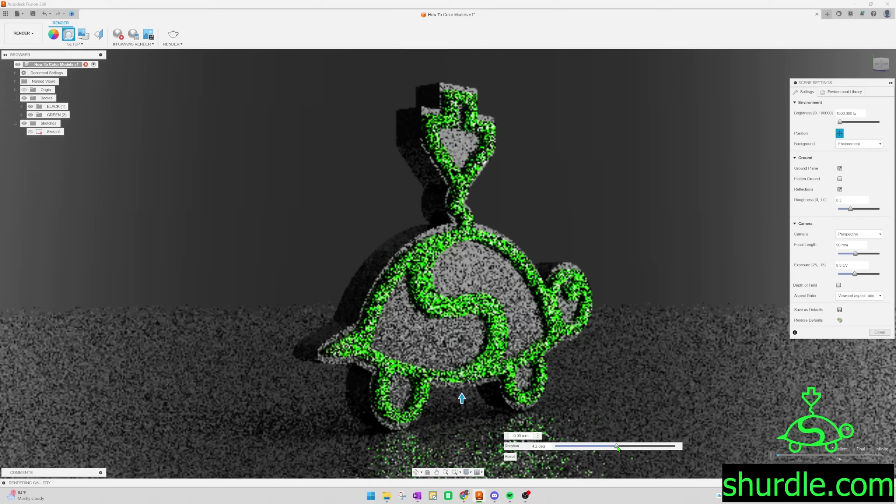
pyautogui.moveTo(619, 448); pyautogui.dragTo(622, 448)
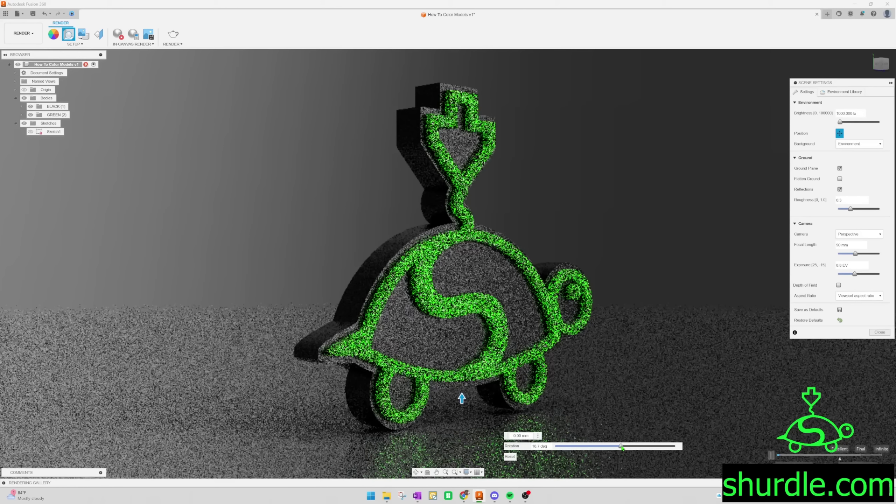
pyautogui.click(880, 333)
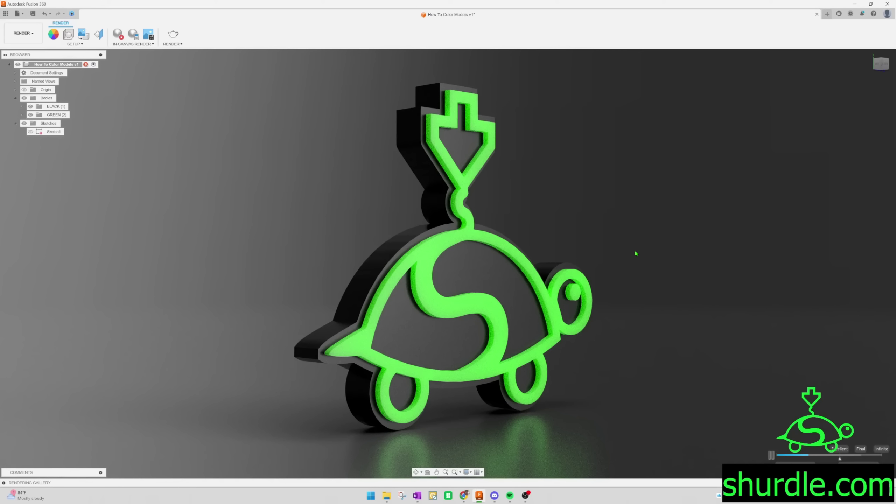
# - Save the angled turtle render to the computer's Downloads folder as a PNG file and stop the in-canvas render
pyautogui.click(148, 34)
pyautogui.click(386, 109)
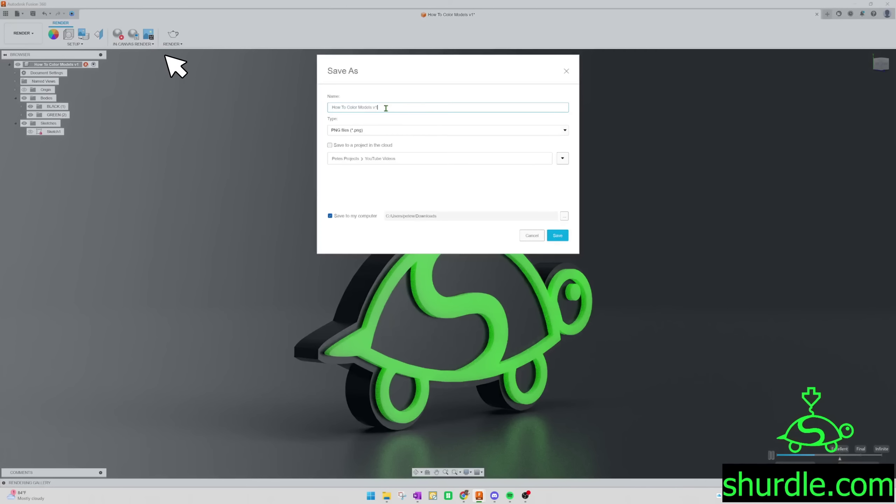
pyautogui.write('Rend')
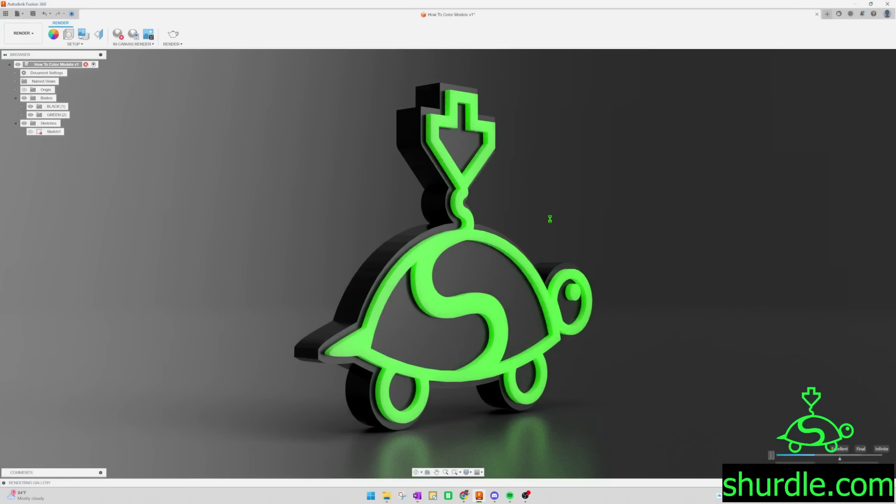
pyautogui.click(118, 35)
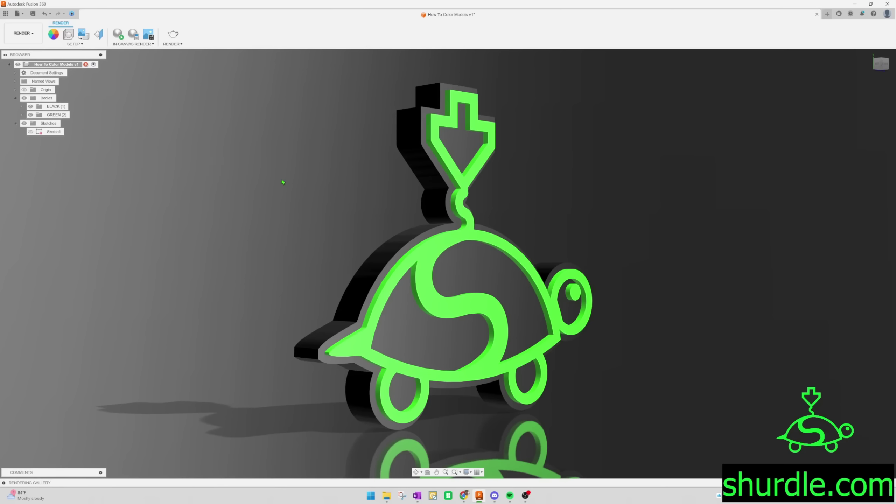
# - Return to the Design workspace and view the coloured turtle model from front and angled directions
pyautogui.click(24, 32)
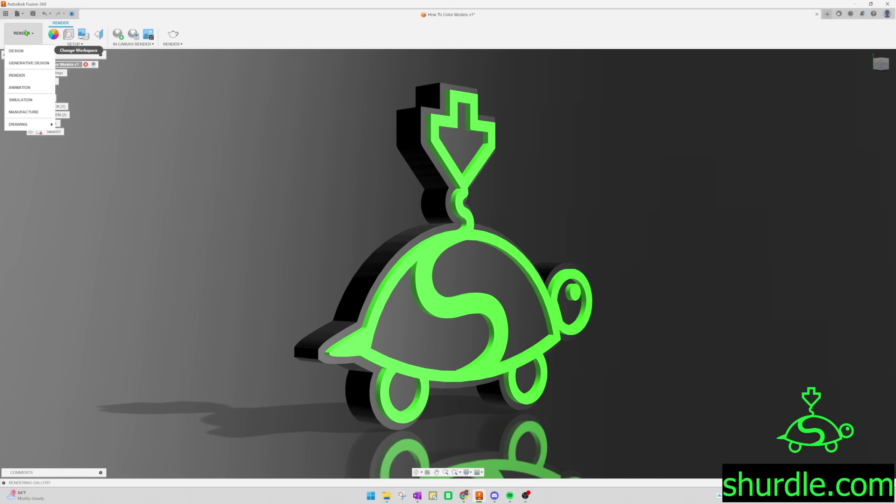
pyautogui.click(21, 53)
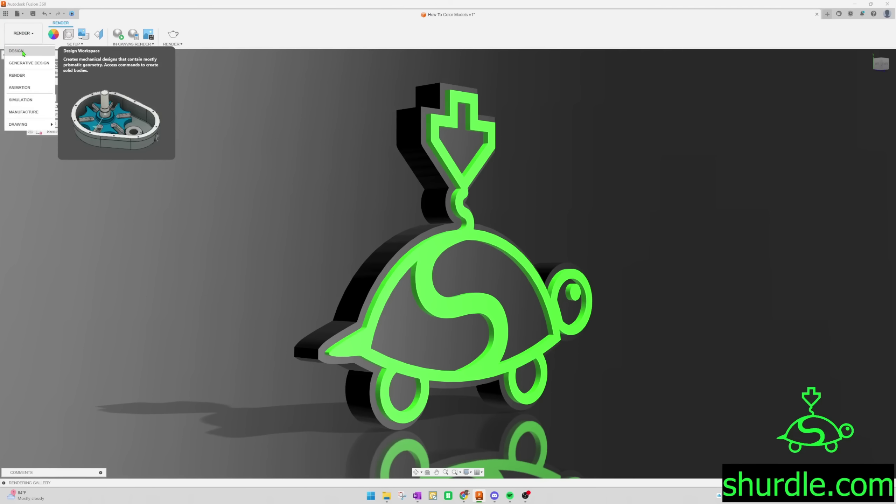
pyautogui.moveTo(345, 181)
pyautogui.keyDown('shift'); pyautogui.mouseDown(button='middle')
pyautogui.moveTo(294, 194)
pyautogui.moveTo(346, 185)
pyautogui.mouseUp(button='middle'); pyautogui.keyUp('shift')
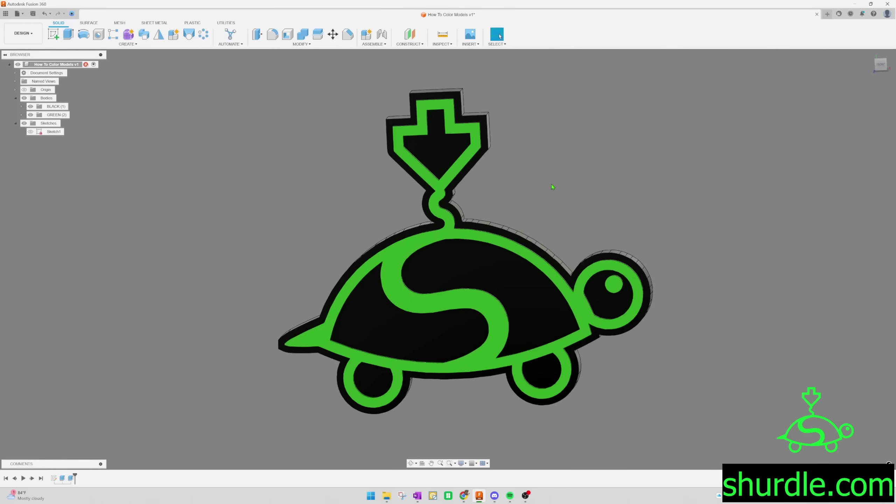
pyautogui.keyDown('shift'); pyautogui.moveTo(536, 202); pyautogui.dragTo(582, 186, button='middle'); pyautogui.keyUp('shift')
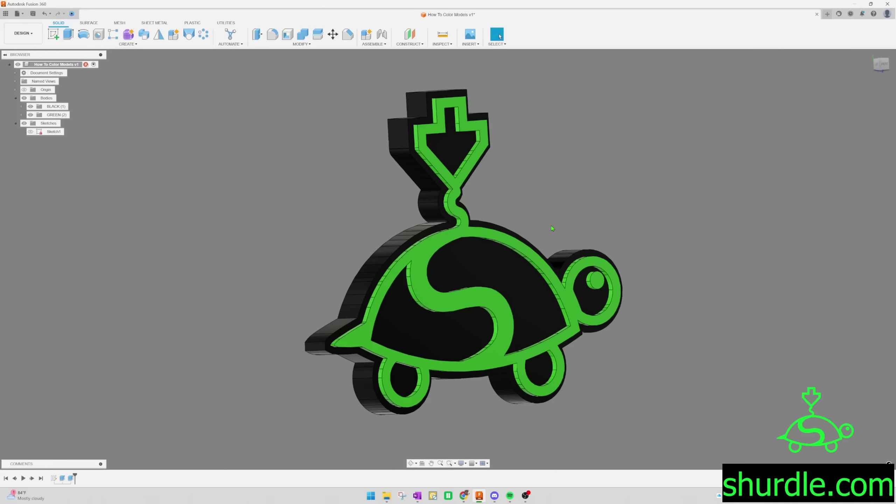
pyautogui.keyDown('shift'); pyautogui.moveTo(558, 193); pyautogui.dragTo(558, 203, button='middle'); pyautogui.keyUp('shift')
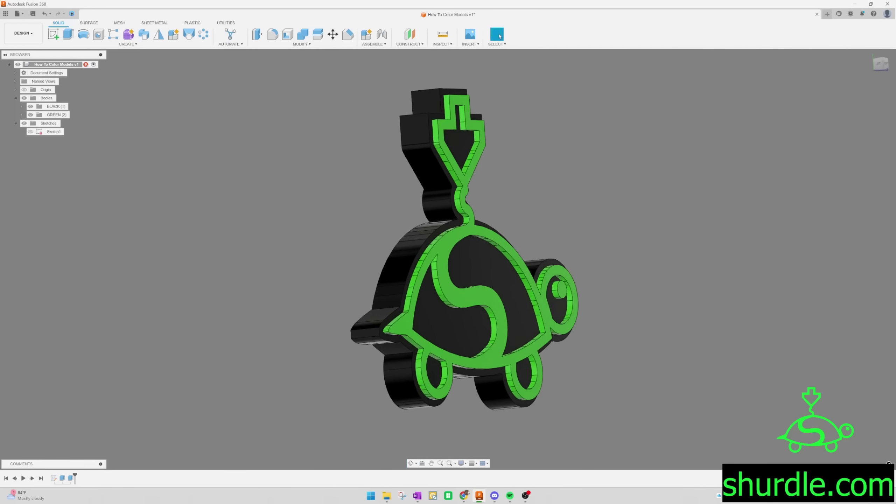